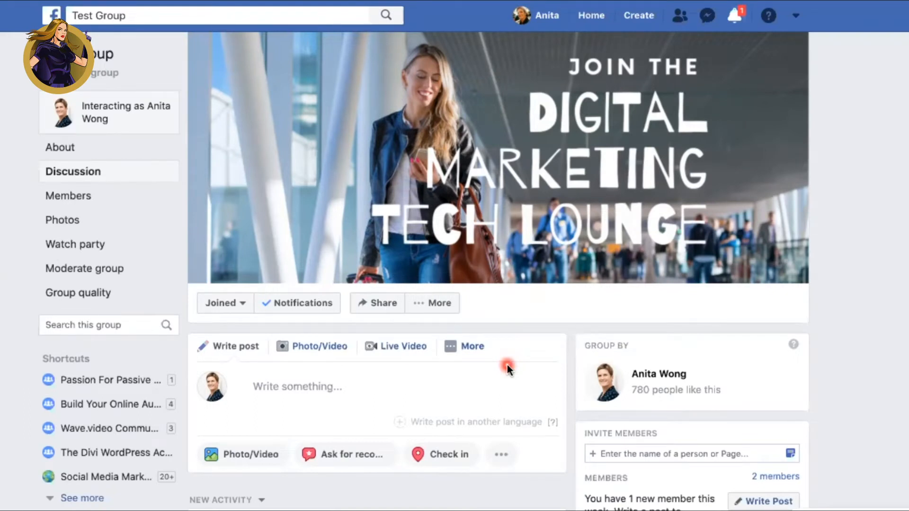
Step: Open the group's settings and review the available group types
left_click(445, 303)
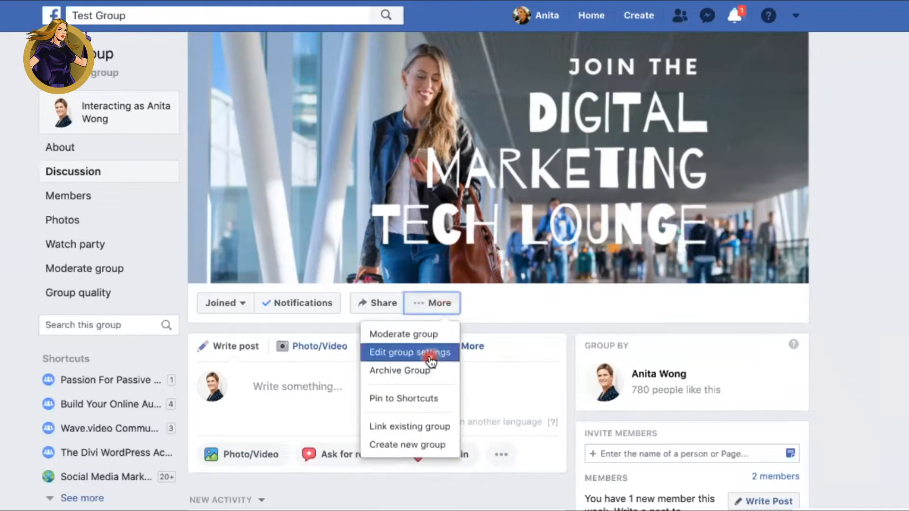
left_click(430, 361)
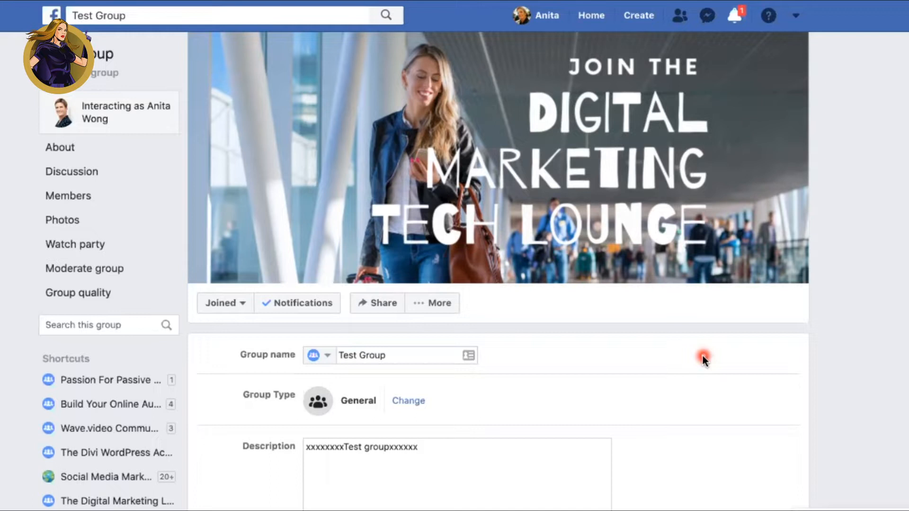
left_click(404, 402)
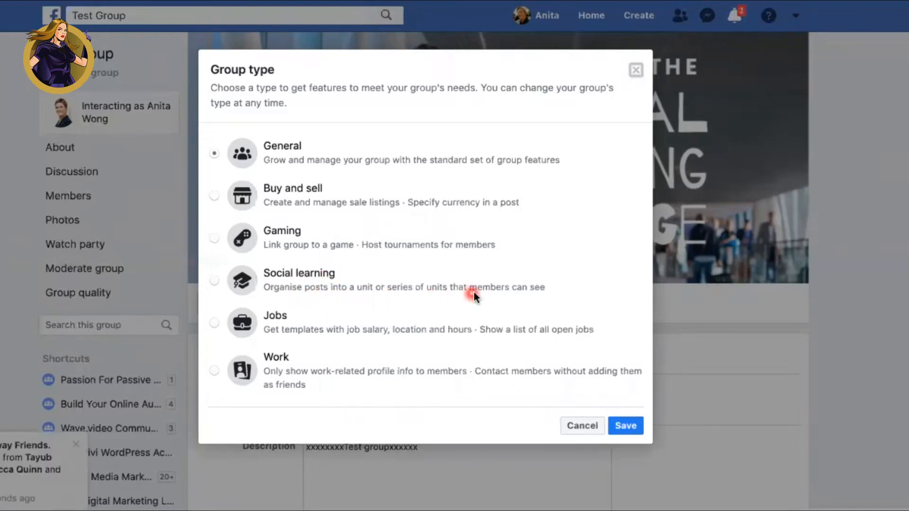
left_click(638, 70)
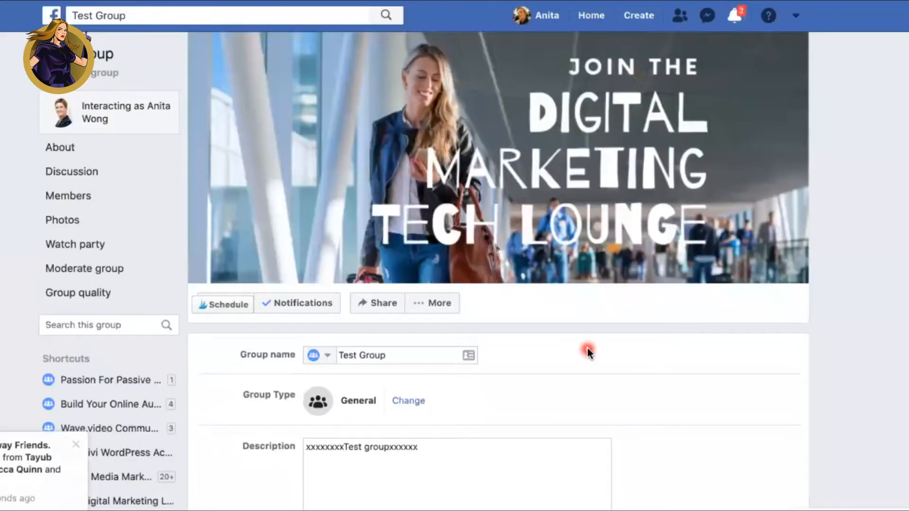
Step: Add the Social learning units section, require admin or moderator approval for all group posts, and save the group settings
scroll(587, 349, "down", 5)
scroll(586, 349, "down", 15)
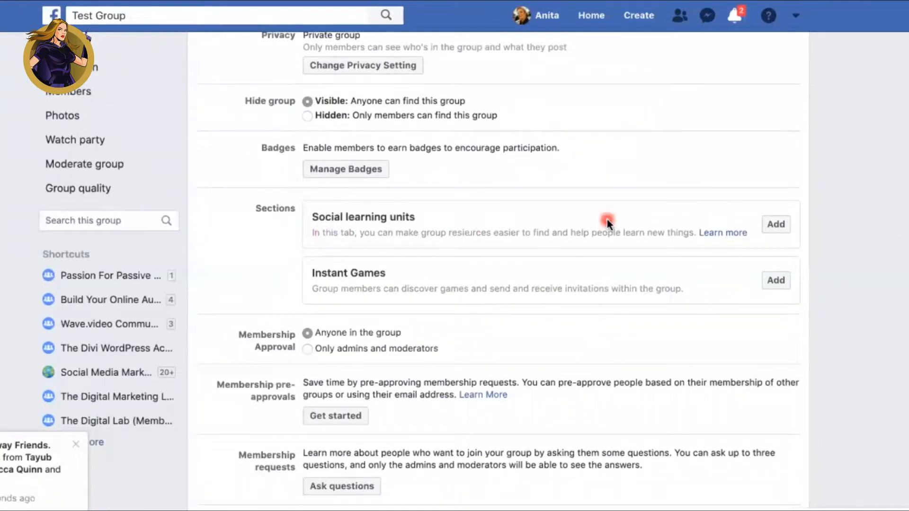
left_click(776, 224)
scroll(303, 298, "up", 2)
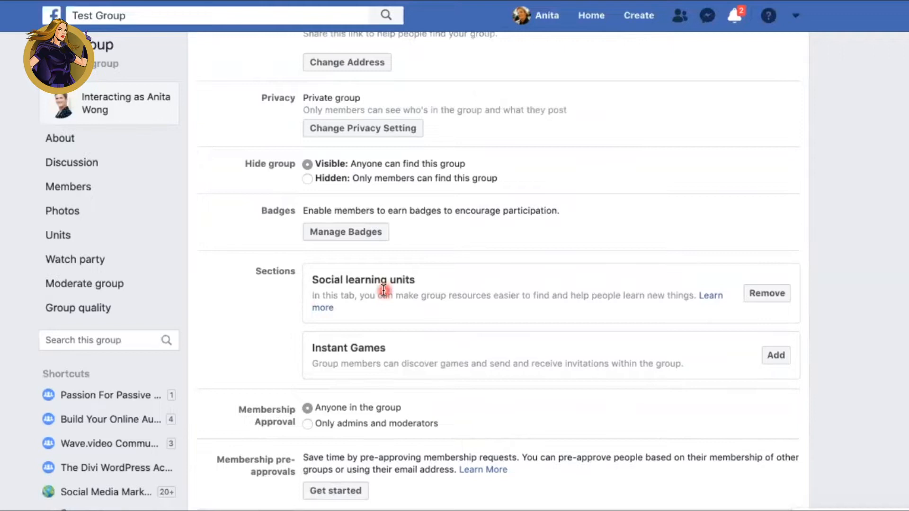
scroll(384, 290, "down", 7)
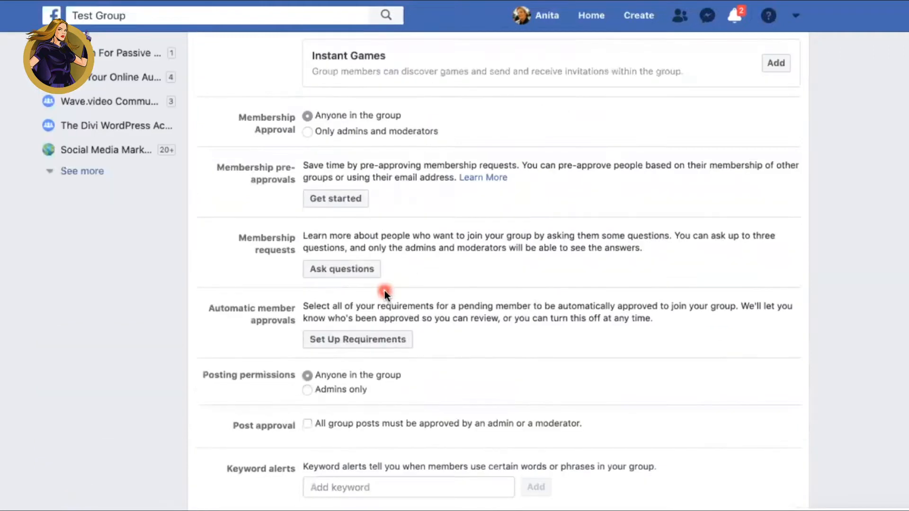
left_click(318, 497)
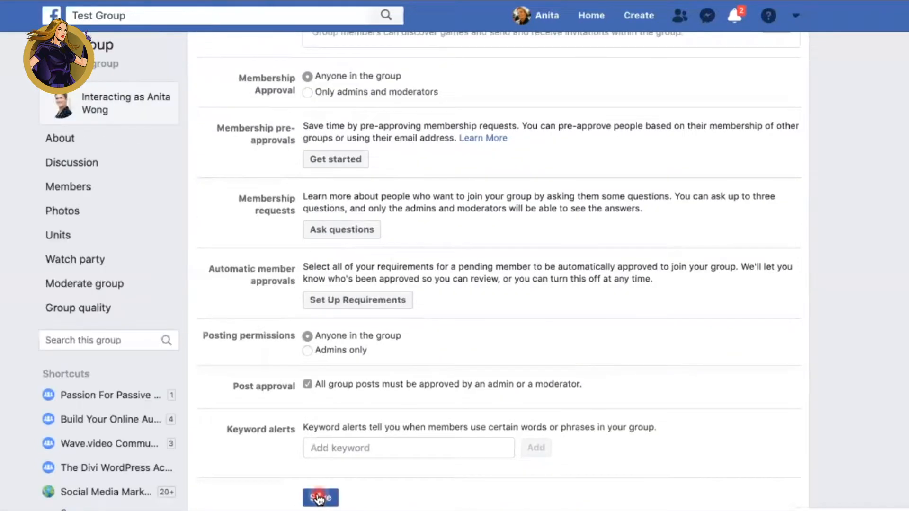
Step: Create an optional learning unit named "Test unit 1" with the description "this is unit is about setting up a Facebook group"
left_click(35, 211)
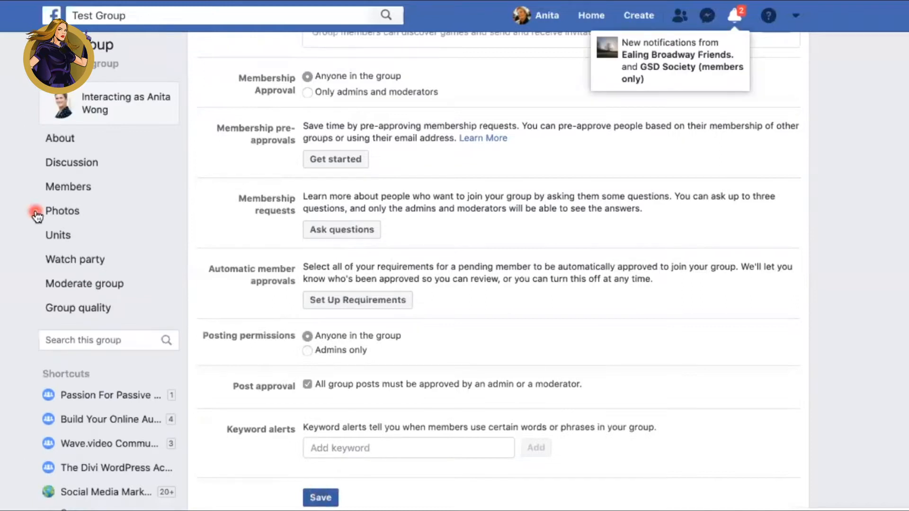
left_click(88, 244)
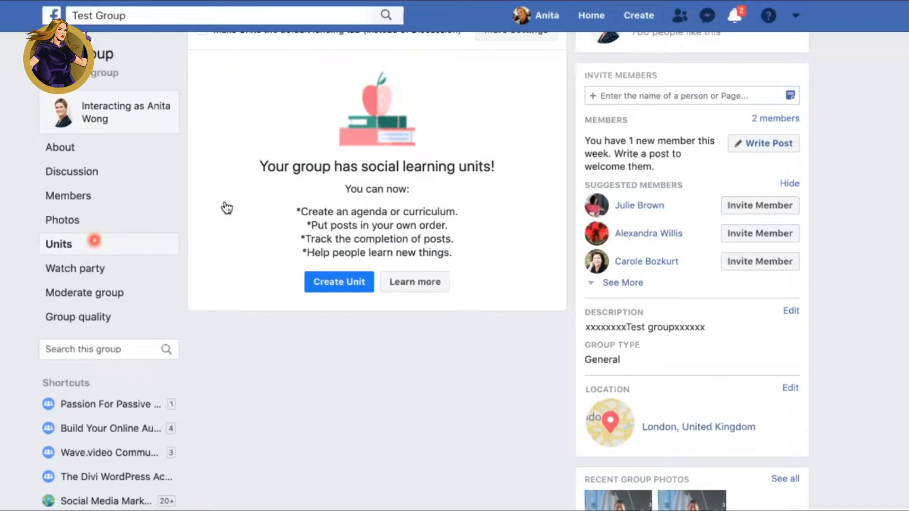
left_click(342, 286)
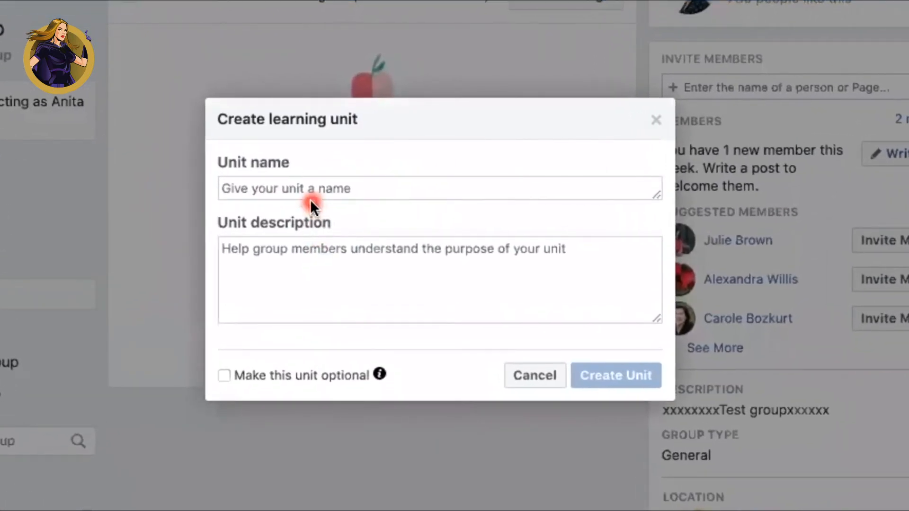
left_click(310, 198)
type("Test unit 1")
left_click(291, 257)
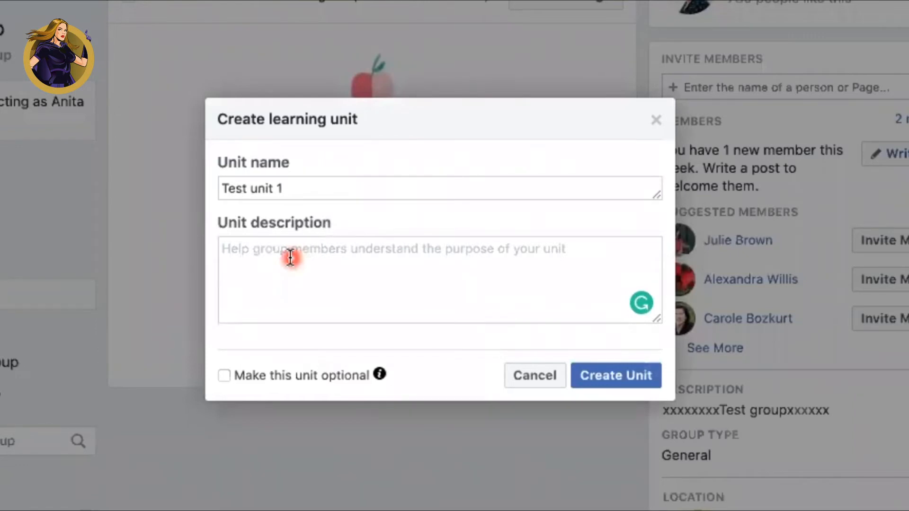
type("this is unit is about setting up a Facebook group")
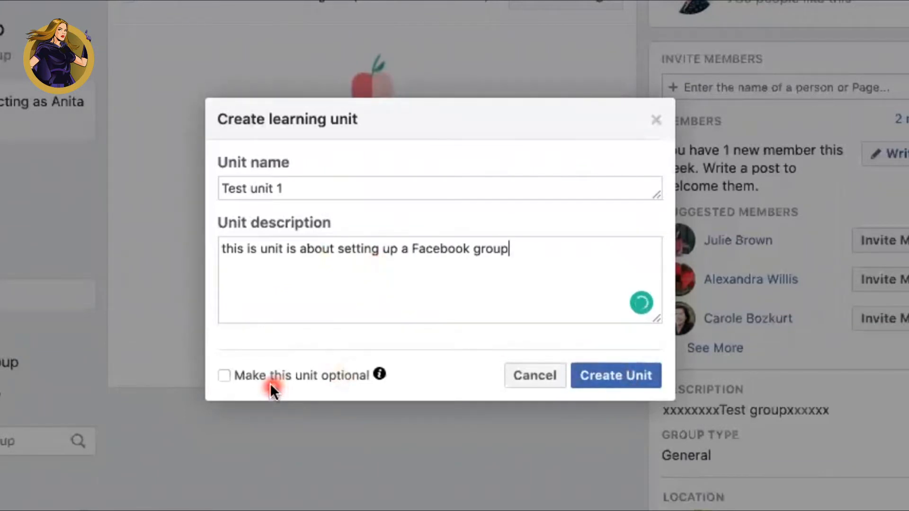
mouse_move(379, 375)
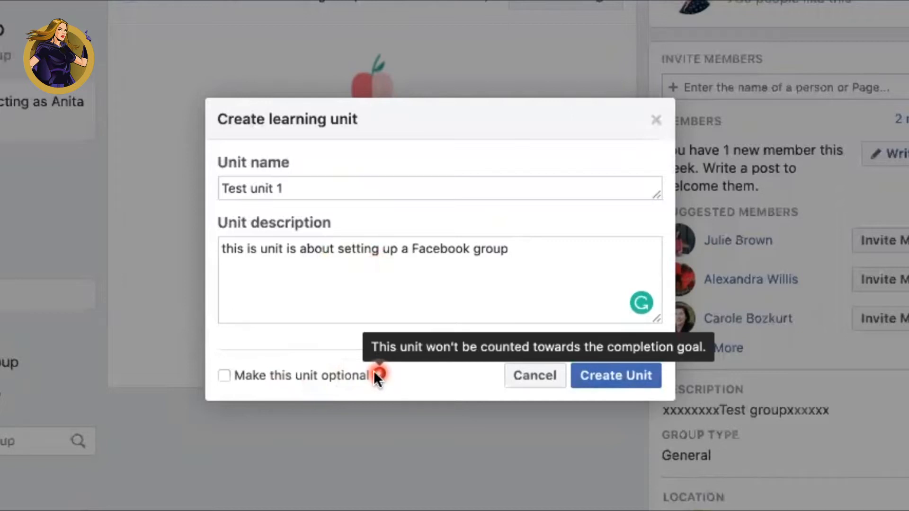
left_click(607, 379)
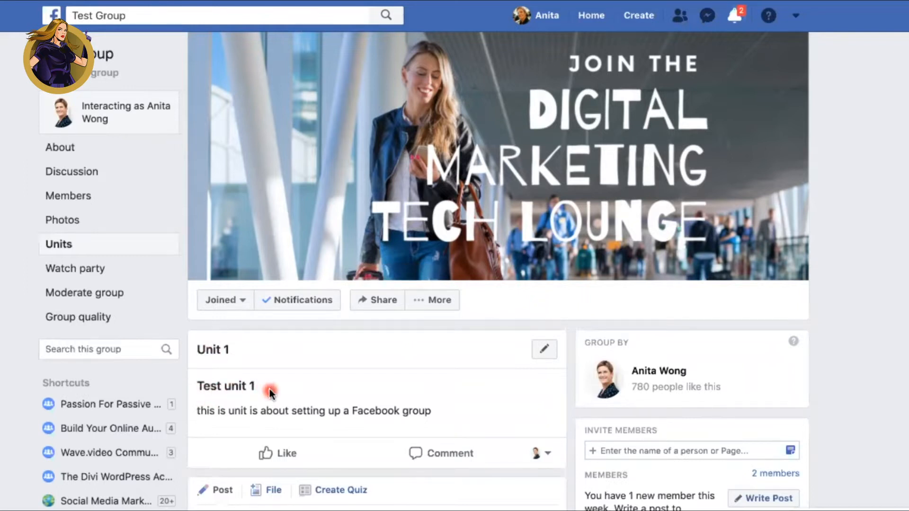
Step: Publish a post in Test unit 1 titled "test post 1" with the text "test unit 1 description" and the Digital Marketing Tech Lounge header image
scroll(269, 388, "down", 3)
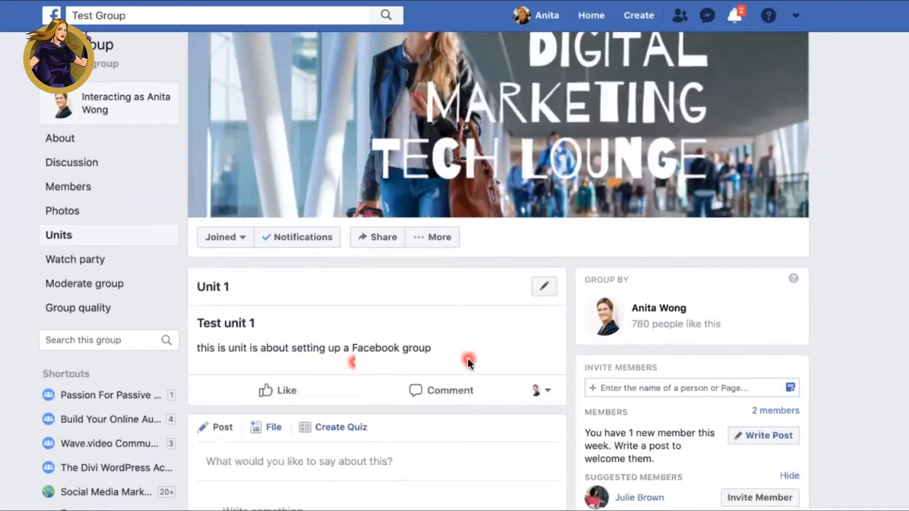
scroll(468, 361, "down", 5)
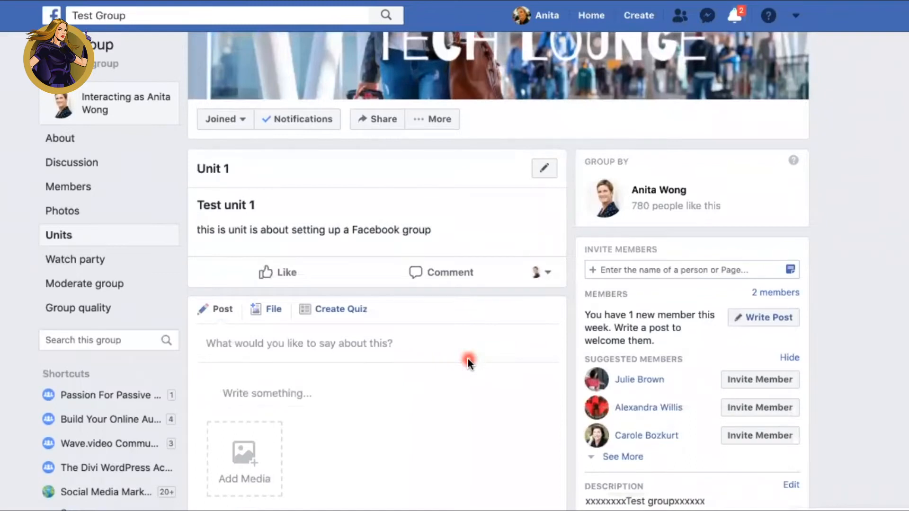
left_click(268, 345)
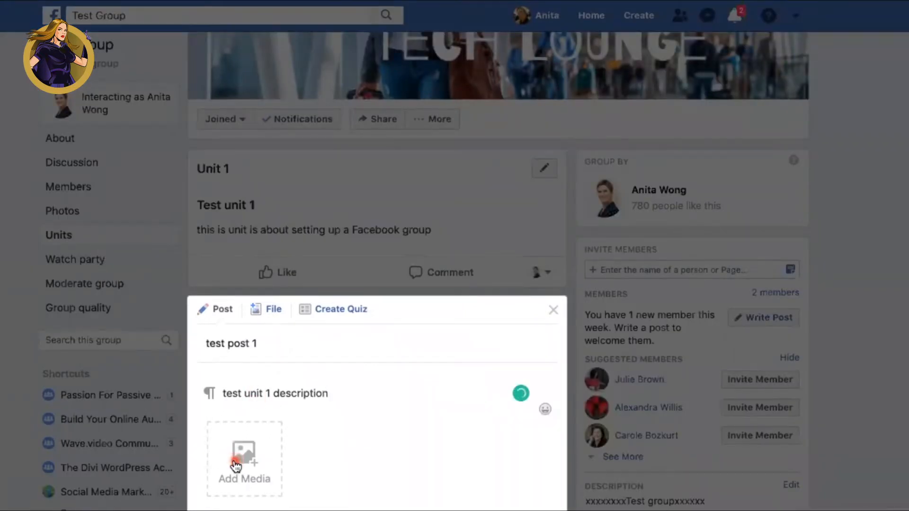
left_click(235, 464)
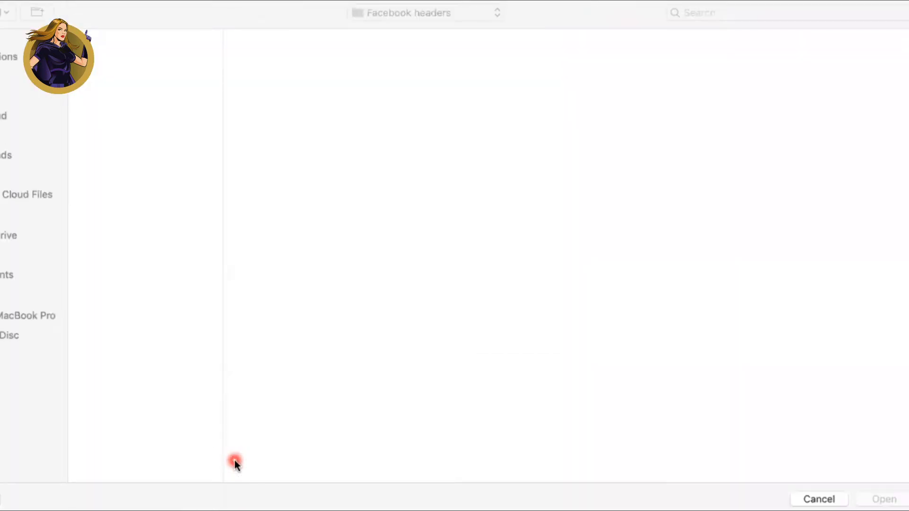
left_click(119, 57)
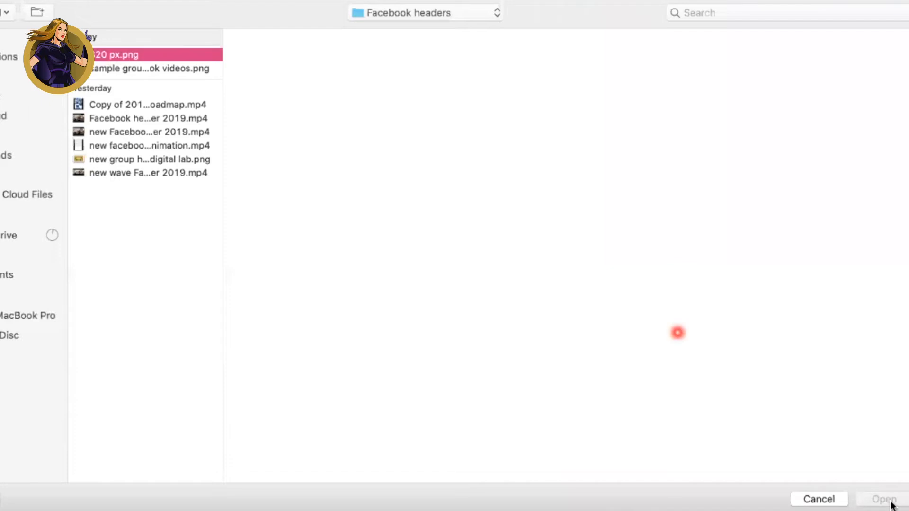
left_click(890, 502)
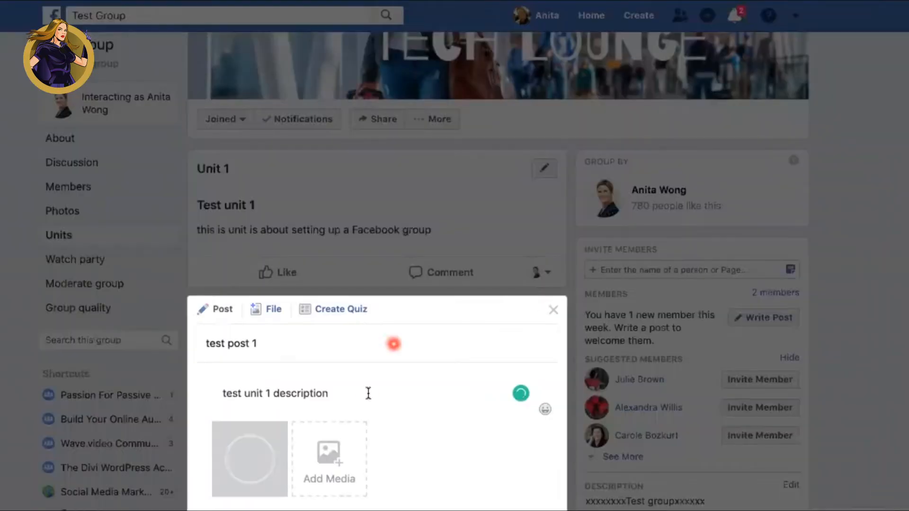
scroll(368, 395, "down", 4)
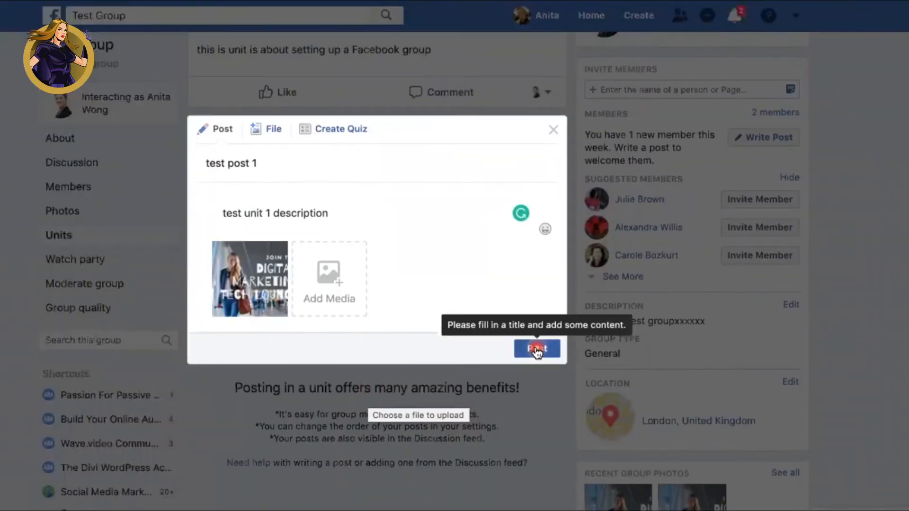
left_click(535, 349)
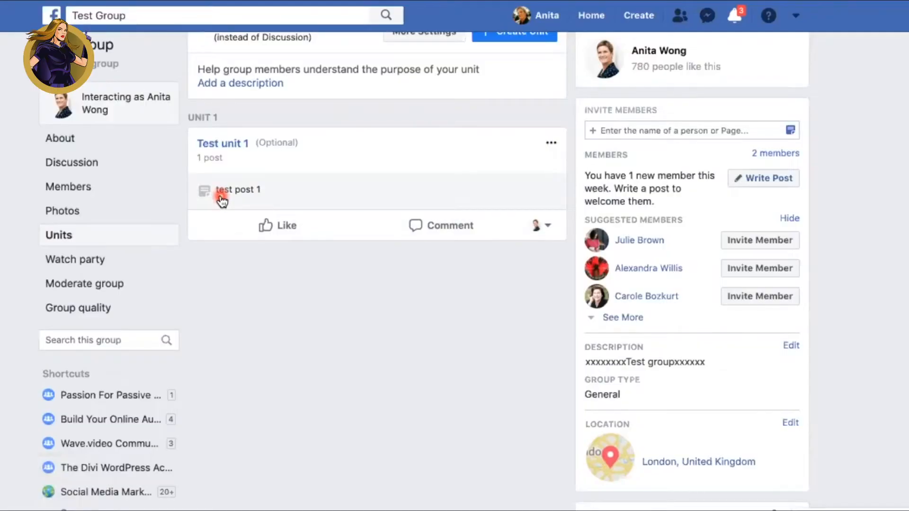
Step: Create a second optional learning unit named "Unit 2 test" with the description "ccccc"
scroll(362, 345, "up", 4)
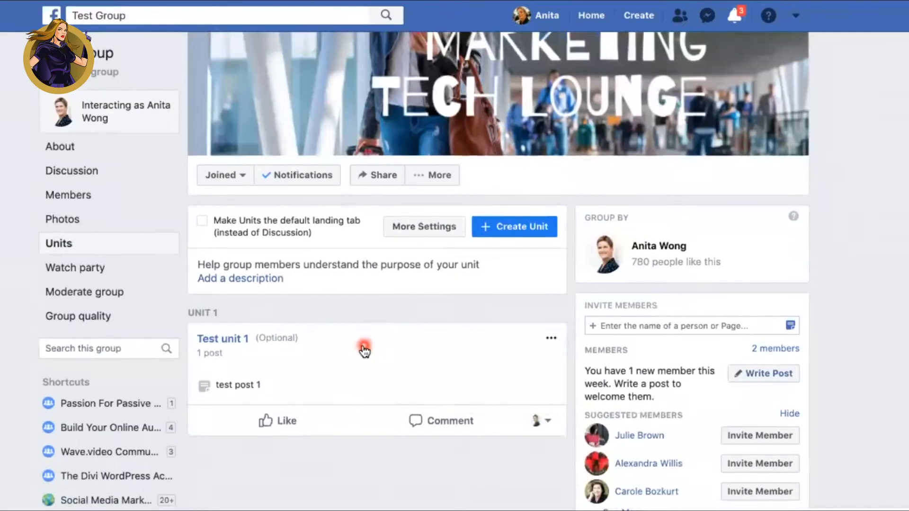
scroll(364, 351, "down", 3)
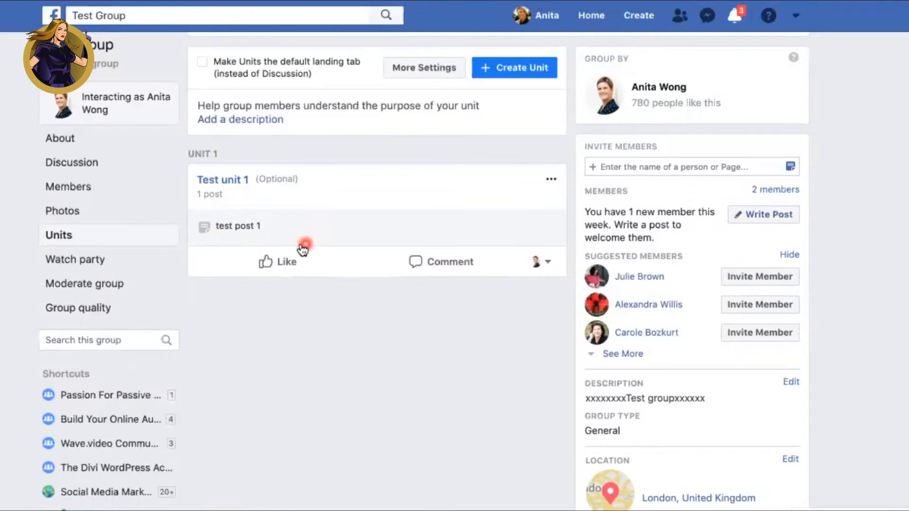
scroll(314, 240, "up", 2)
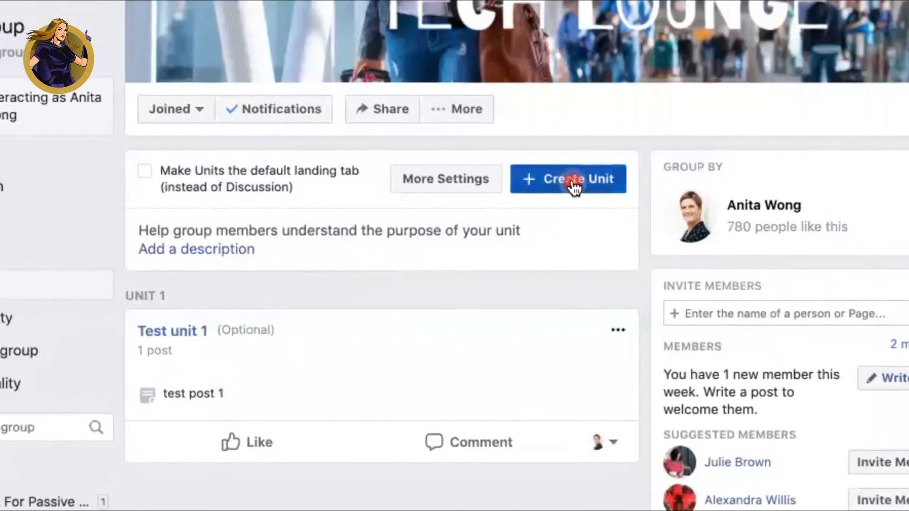
left_click(578, 182)
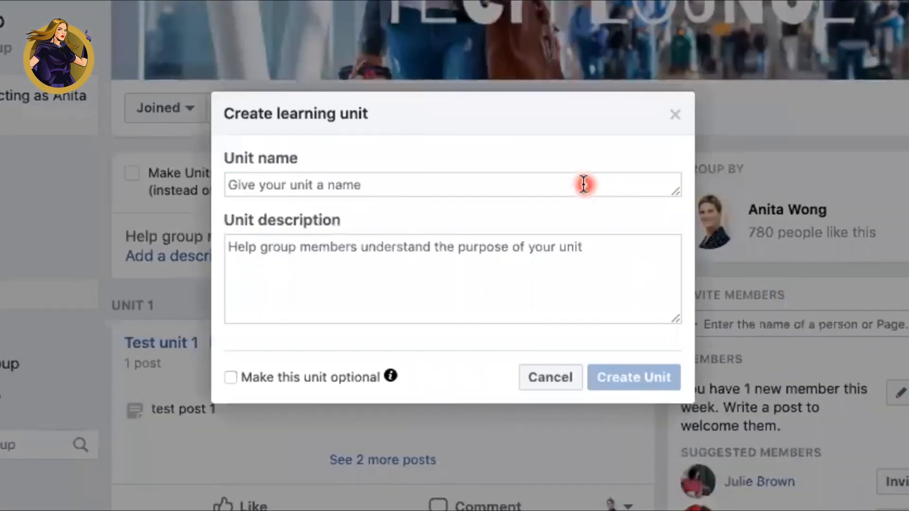
left_click(501, 182)
type("Unit 2 test")
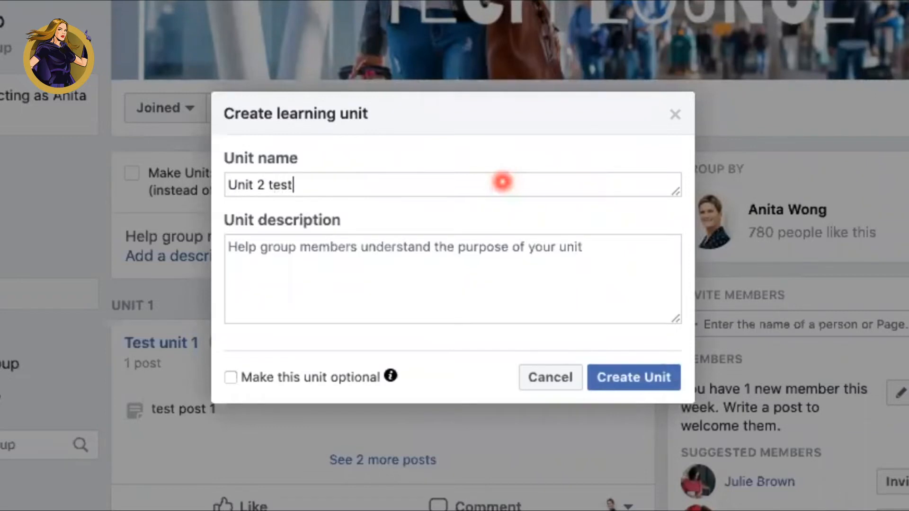
left_click(453, 256)
type("ccccc")
left_click(231, 377)
left_click(639, 380)
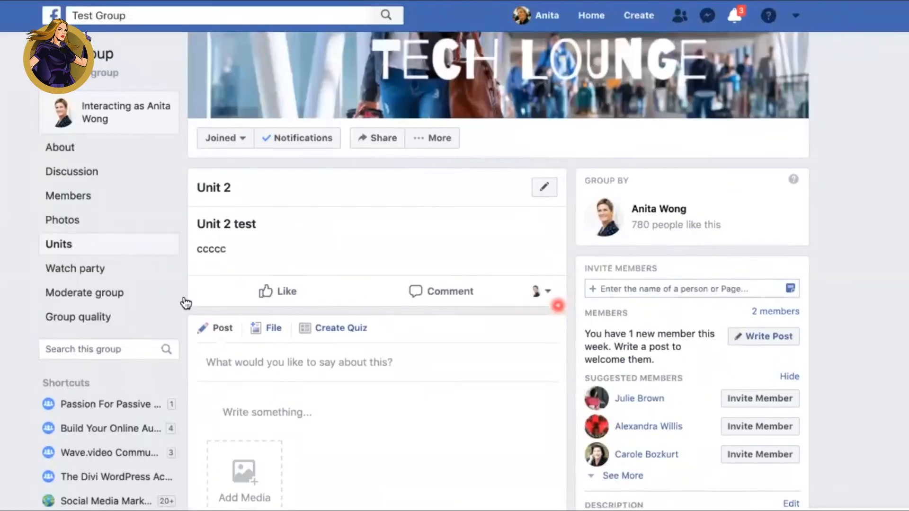
Step: Return to the group's list of units and review both learning units
left_click(56, 244)
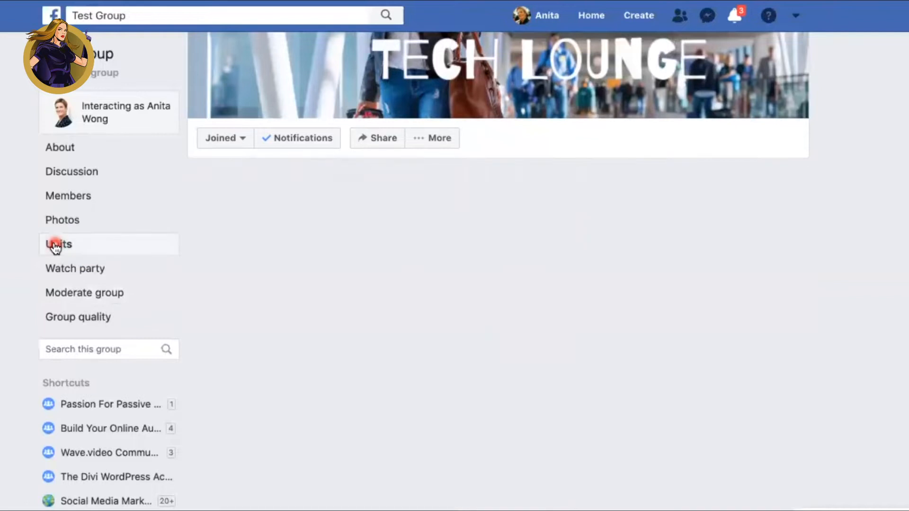
left_click(333, 284)
scroll(334, 286, "down", 4)
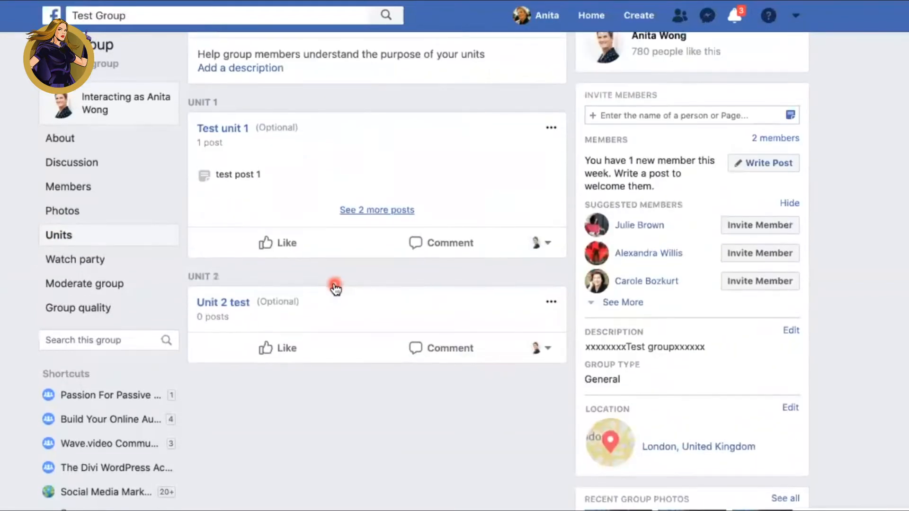
scroll(335, 288, "up", 4)
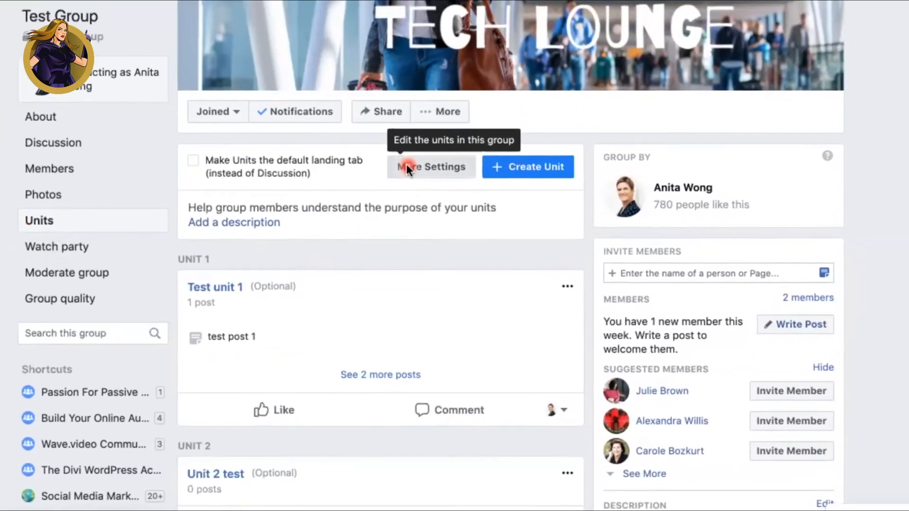
Step: Try swapping the order of Test unit 1 and Unit 2 test in the units' settings and restore the original order
left_click(404, 195)
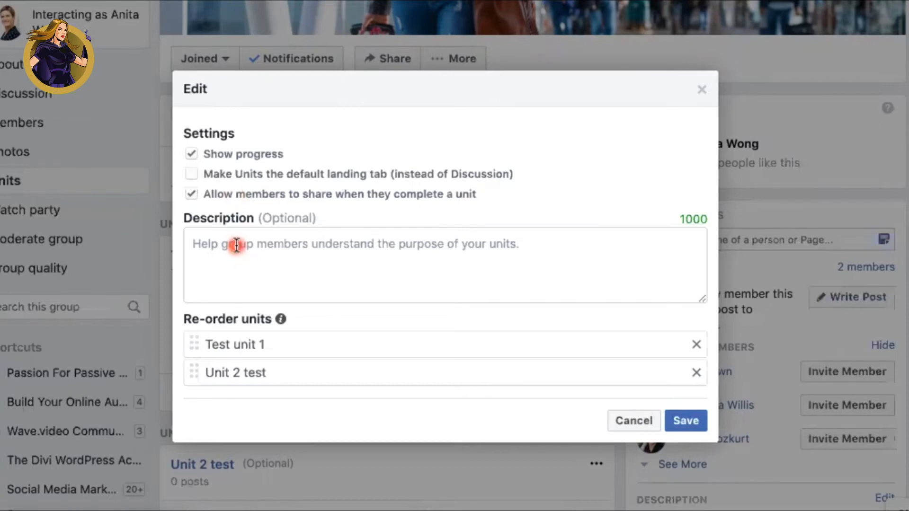
left_click_drag(192, 341, 196, 373)
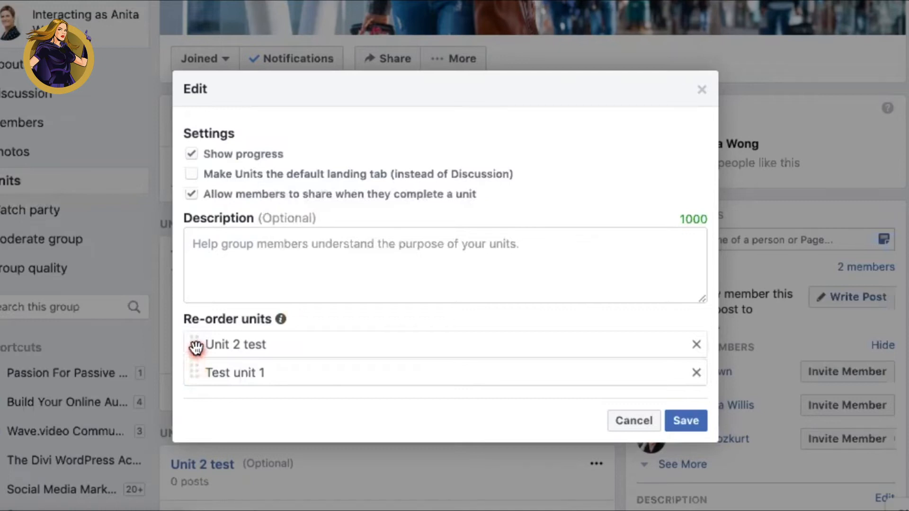
left_click_drag(197, 373, 215, 346)
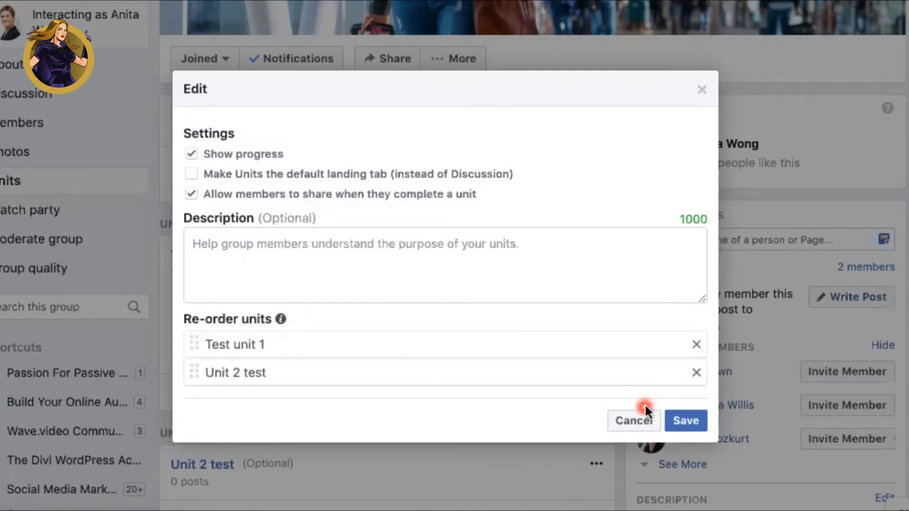
Step: Save the units' settings and open the group's discussion feed
left_click(685, 420)
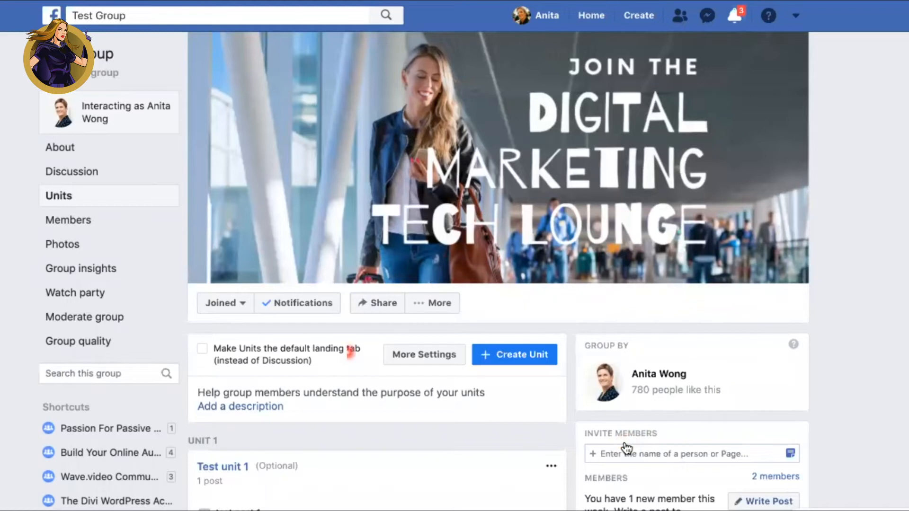
left_click(65, 173)
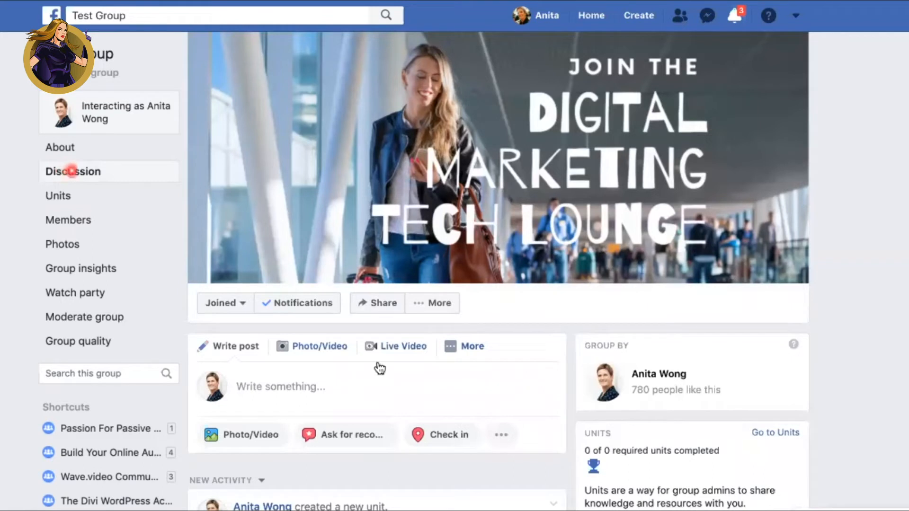
Step: Add the existing group cover photo post to Unit 2 test with the title "images"
scroll(379, 362, "down", 5)
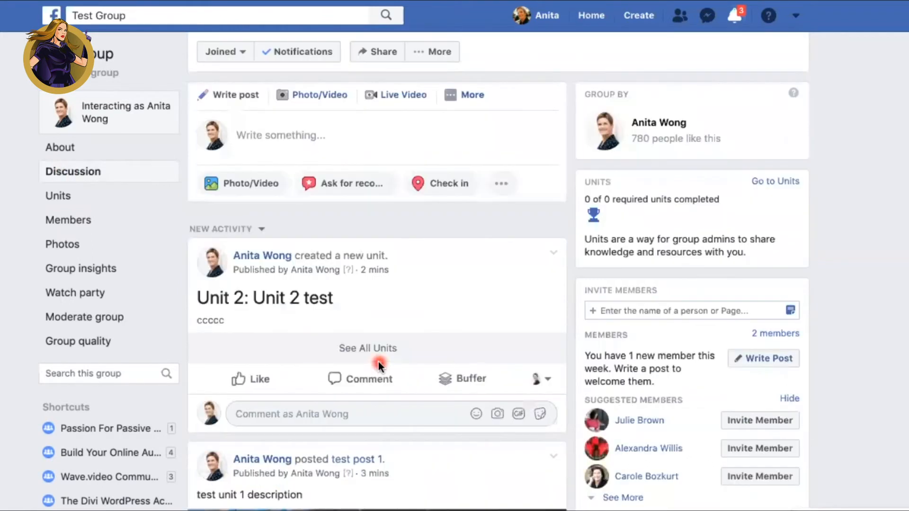
scroll(379, 361, "down", 7)
scroll(378, 362, "down", 8)
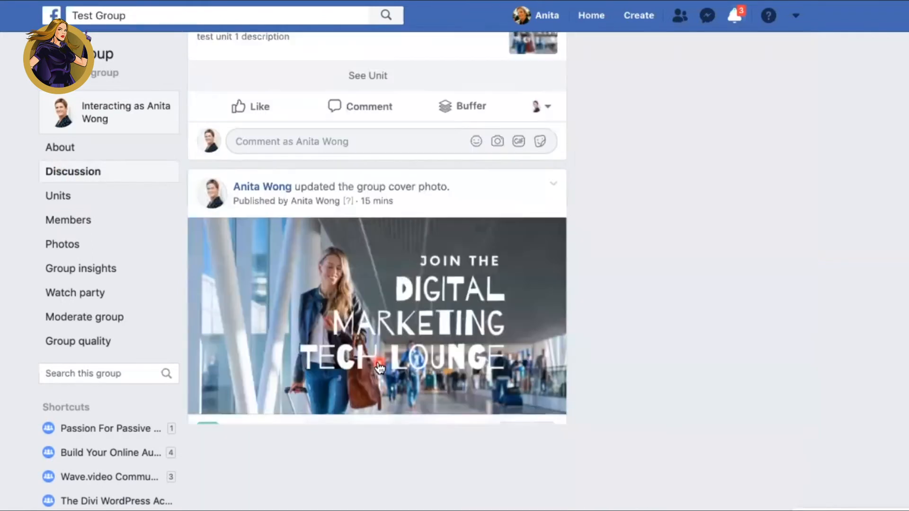
scroll(379, 367, "down", 3)
scroll(379, 368, "down", 5)
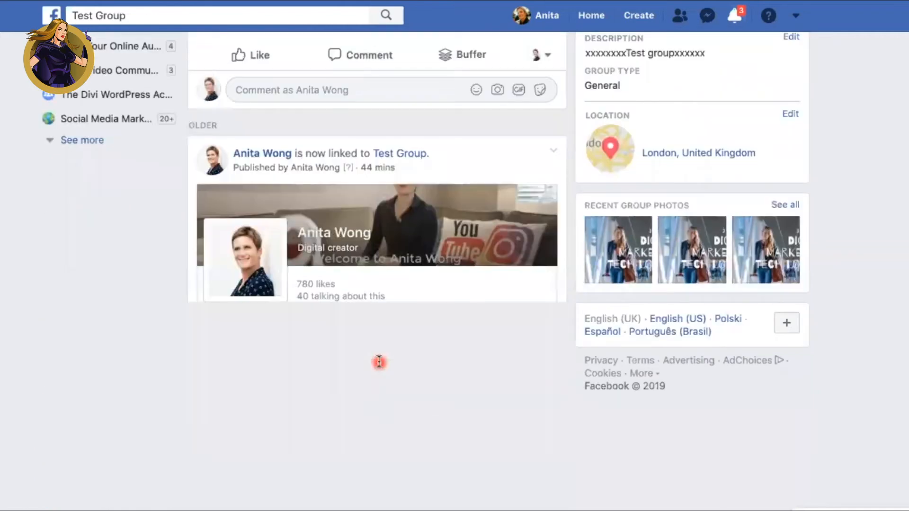
scroll(376, 360, "up", 7)
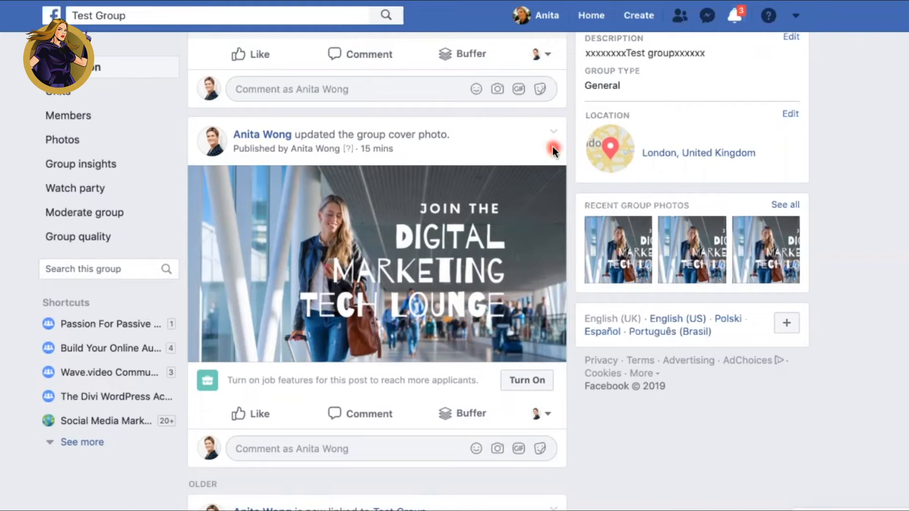
left_click(553, 134)
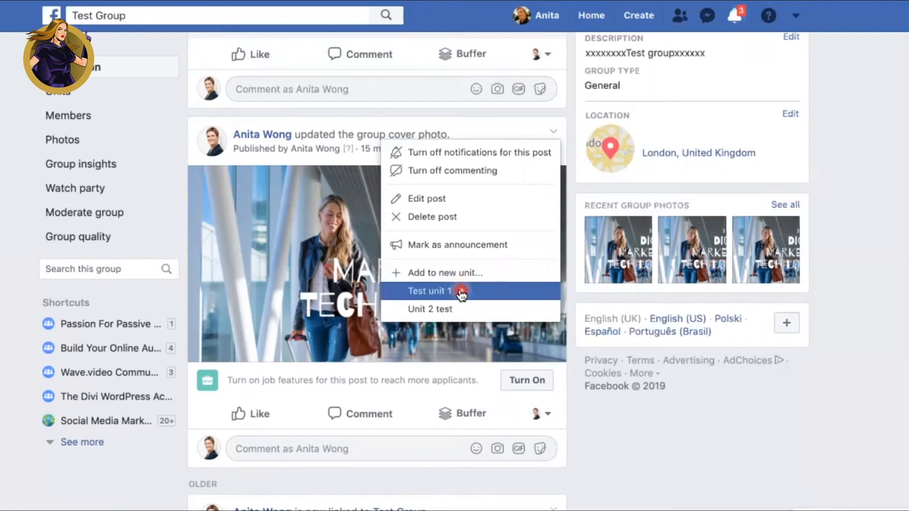
left_click(433, 310)
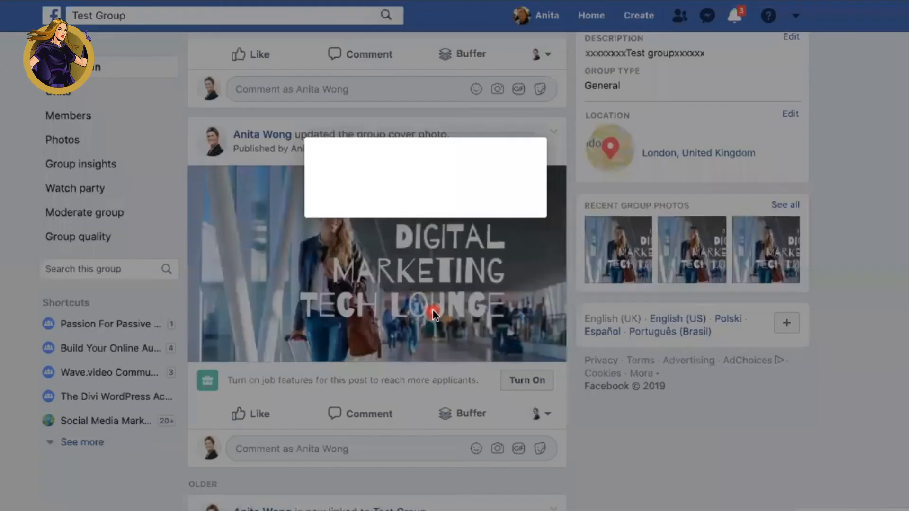
left_click(340, 203)
type("images")
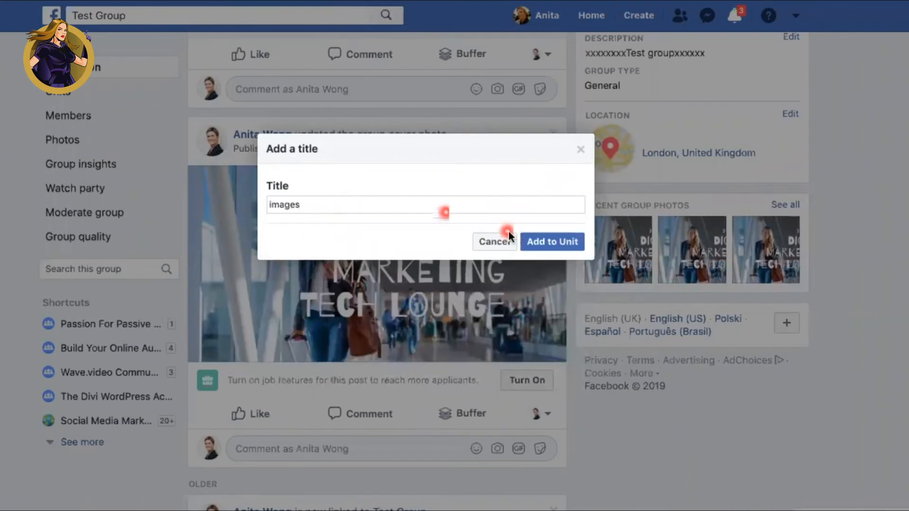
left_click(542, 243)
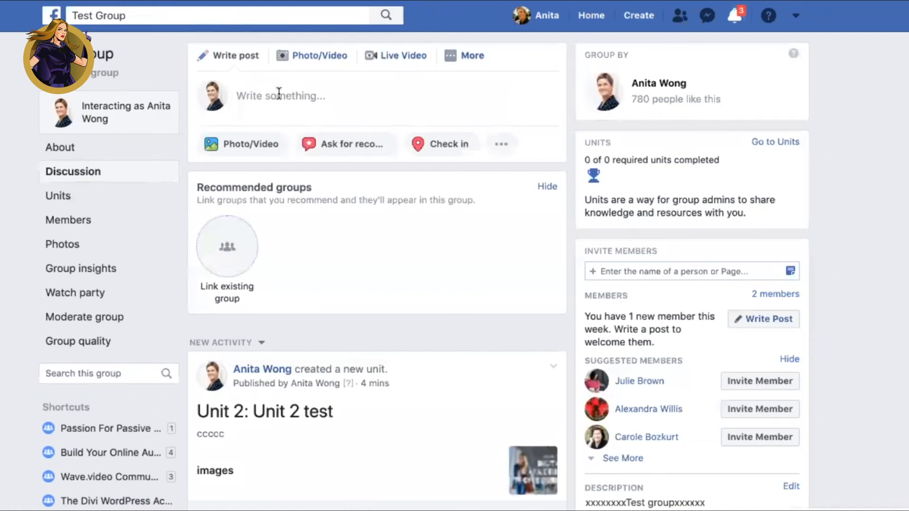
Step: Write a group post reading "Schedule posts for future unit use" and schedule it for 30/12/2019
left_click(281, 101)
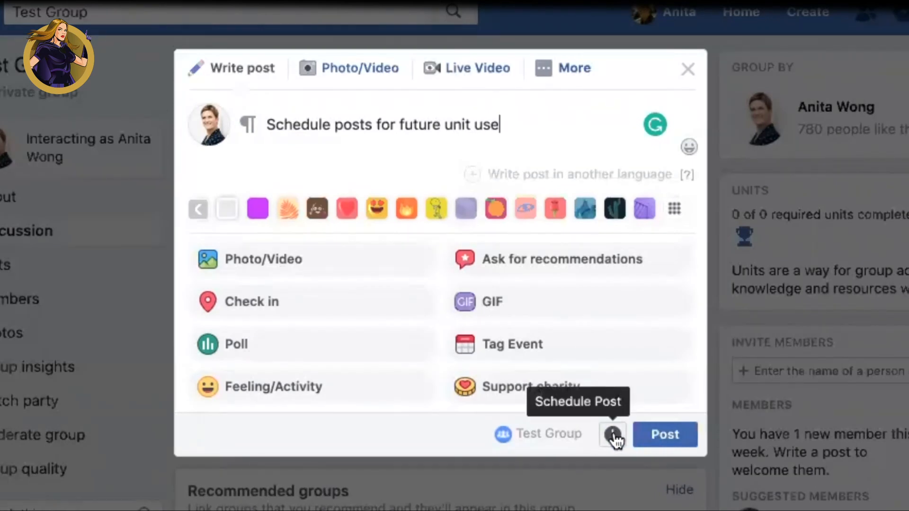
left_click(613, 433)
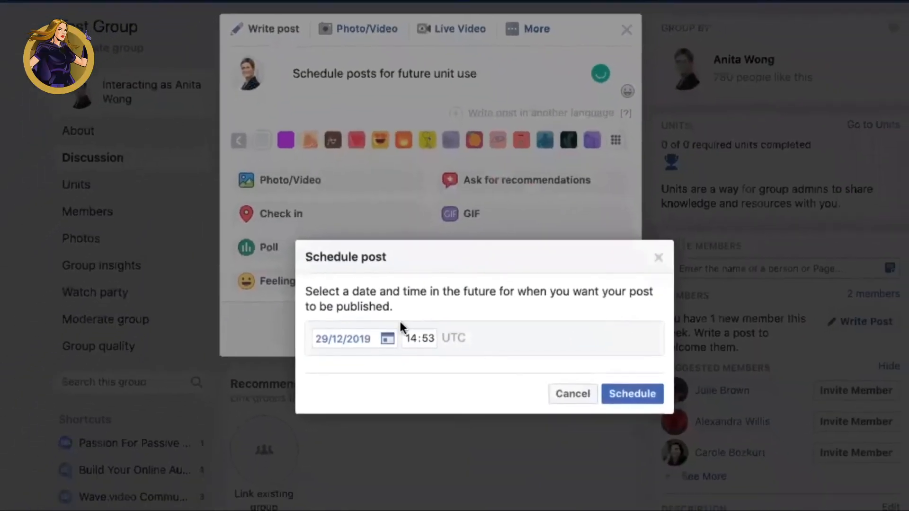
left_click(387, 396)
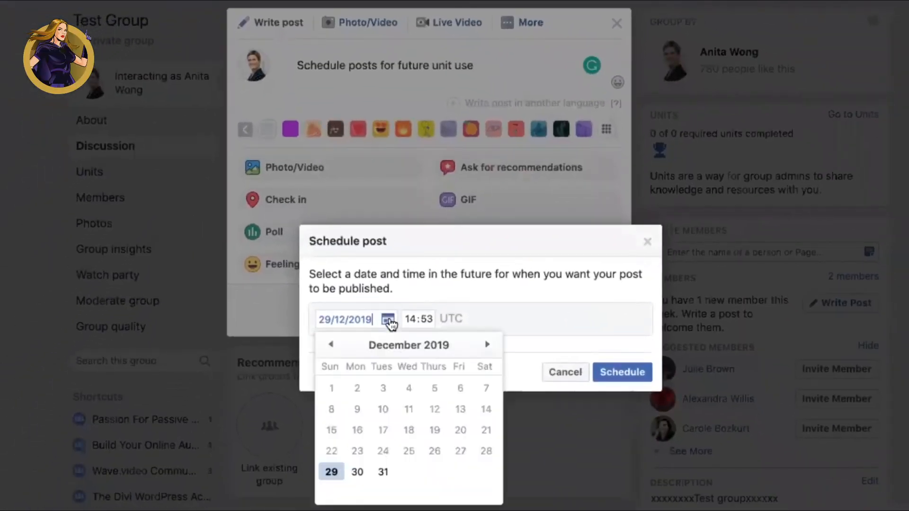
left_click(357, 471)
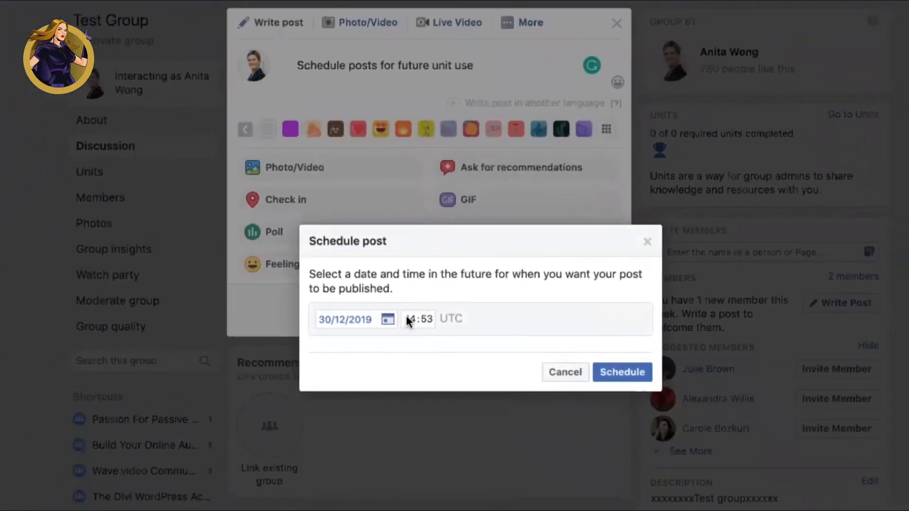
left_click(598, 371)
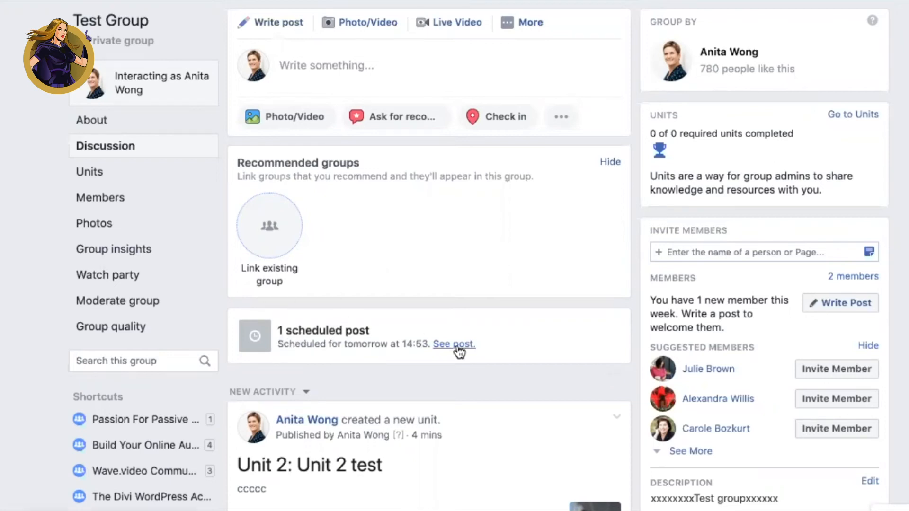
Step: Open the group's scheduled posts and add the scheduled post to Test unit 1 with the title "scheduled post"
scroll(458, 351, "down", 5)
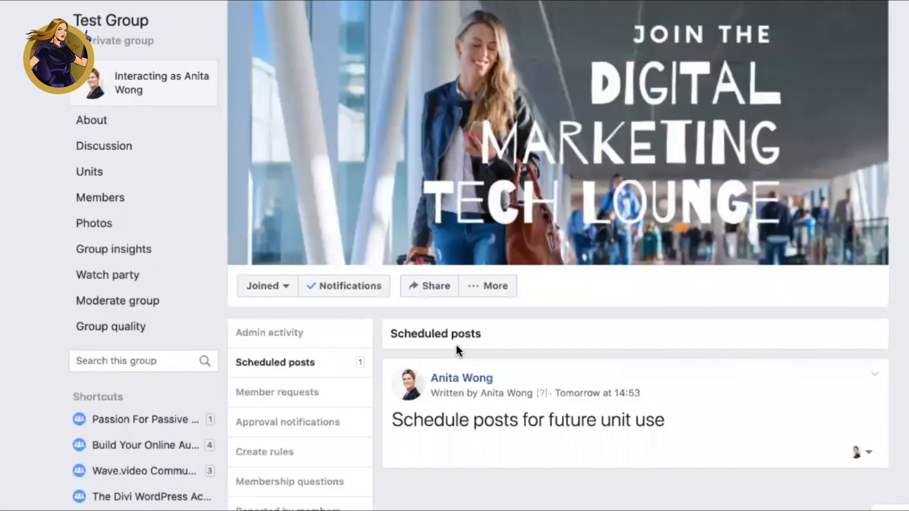
scroll(455, 344, "down", 1)
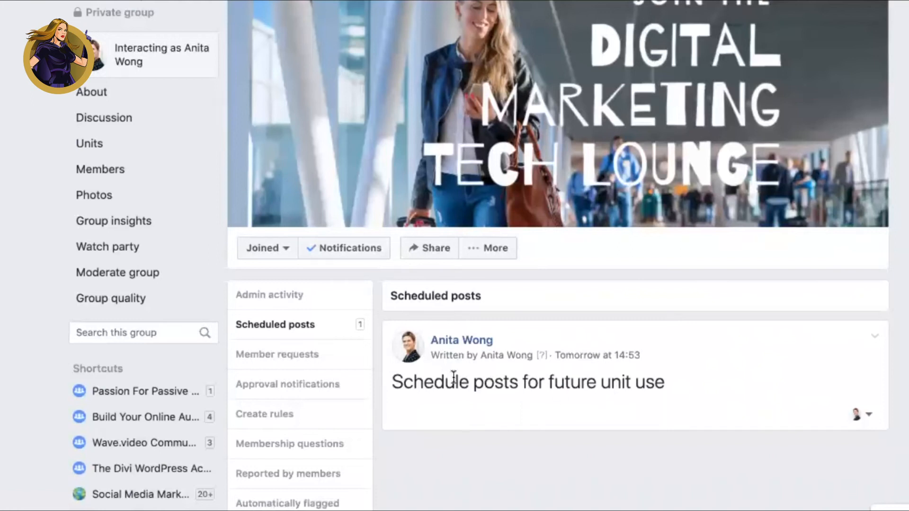
left_click(874, 342)
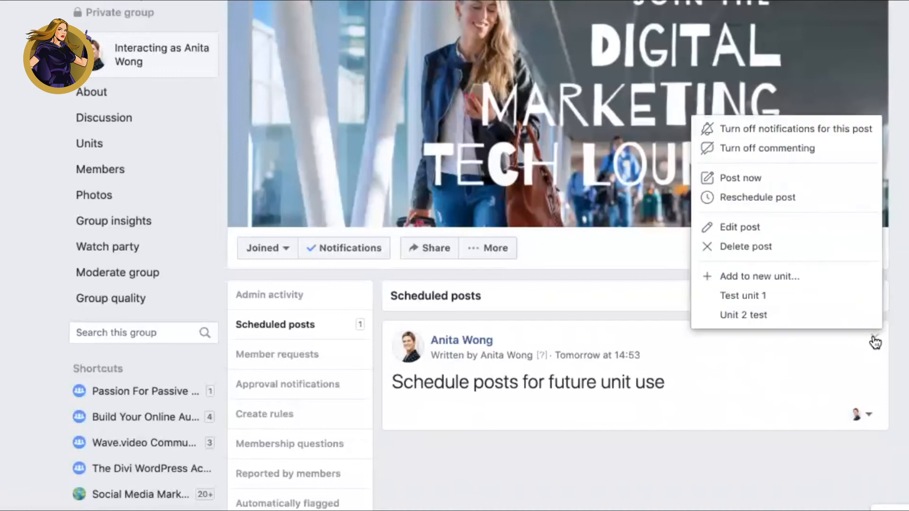
left_click(748, 297)
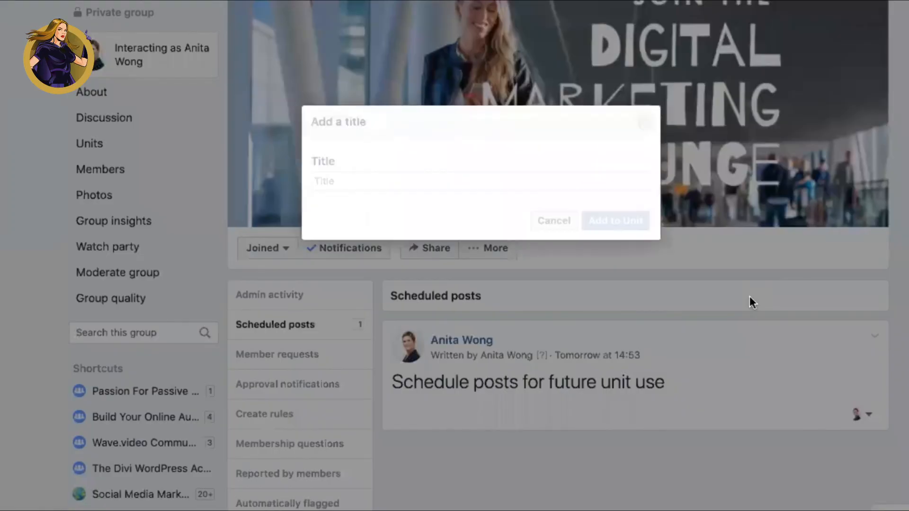
left_click(377, 183)
type("scheu")
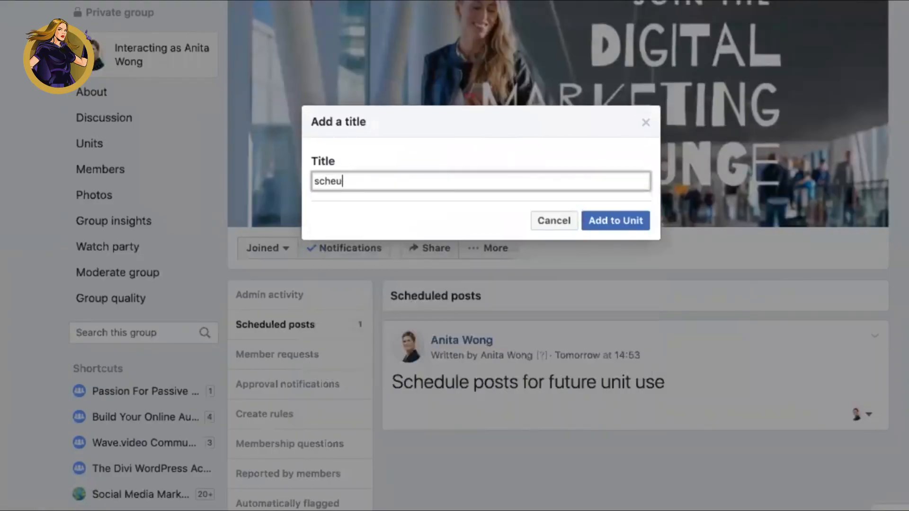
key("BackSpace")
type("duled post")
left_click(607, 228)
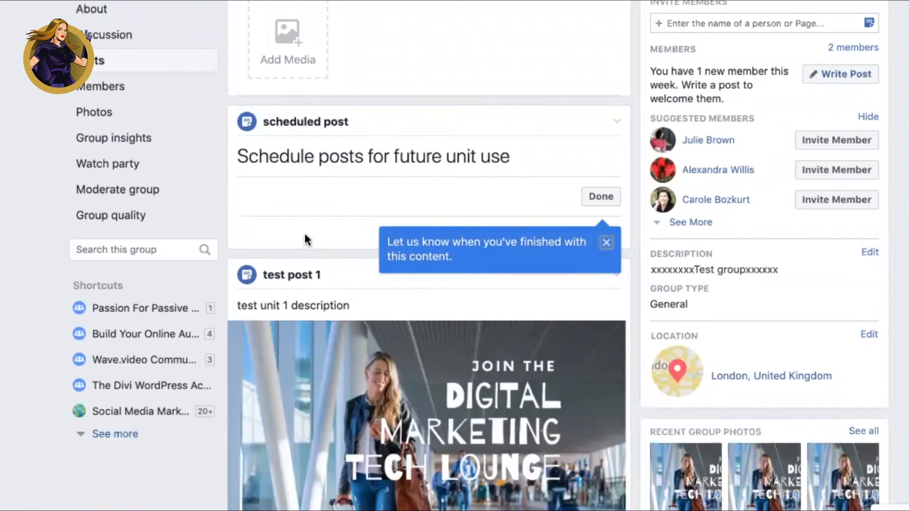
Step: Review the details and posts of Test unit 1
scroll(305, 233, "up", 10)
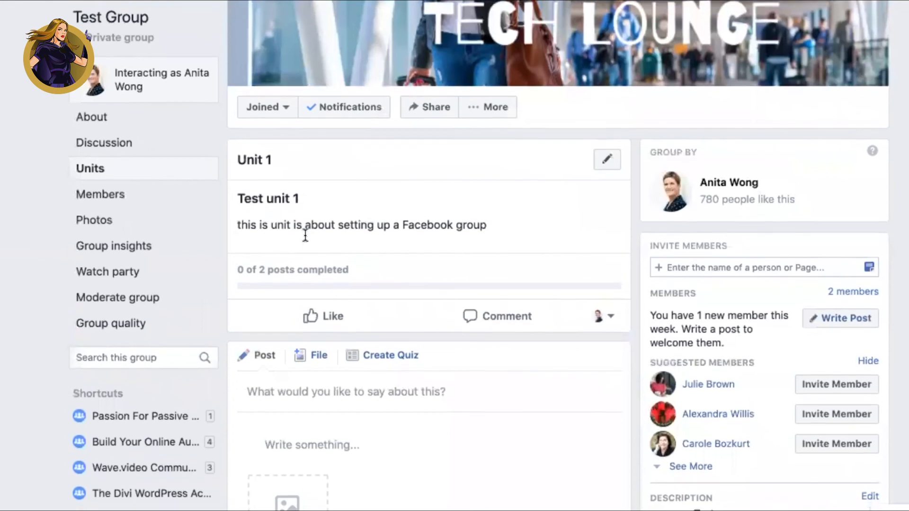
scroll(305, 233, "down", 8)
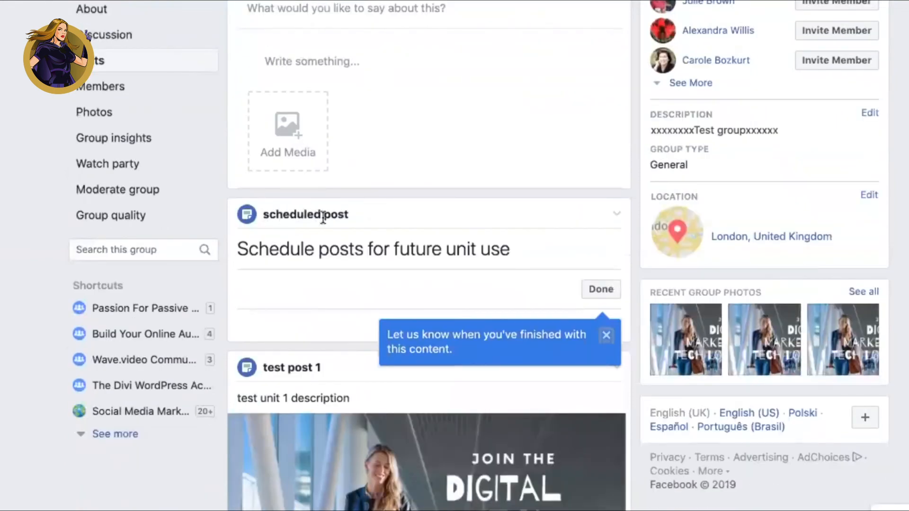